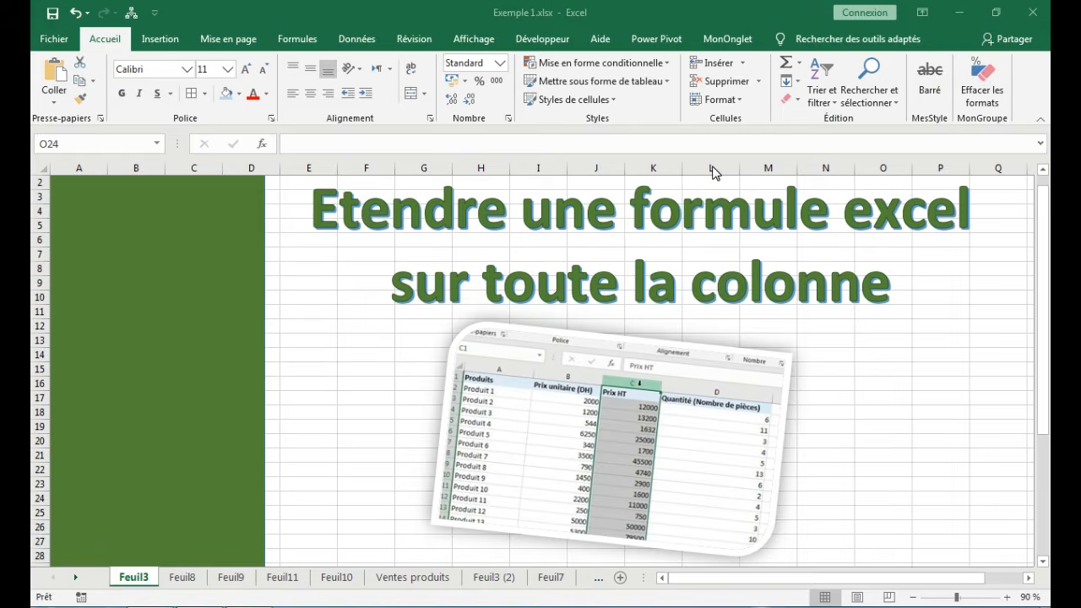
Open the Ventes produits sheet and review its Produits, Prix unitaire, Quantité and Prix HT columns
click(191, 578)
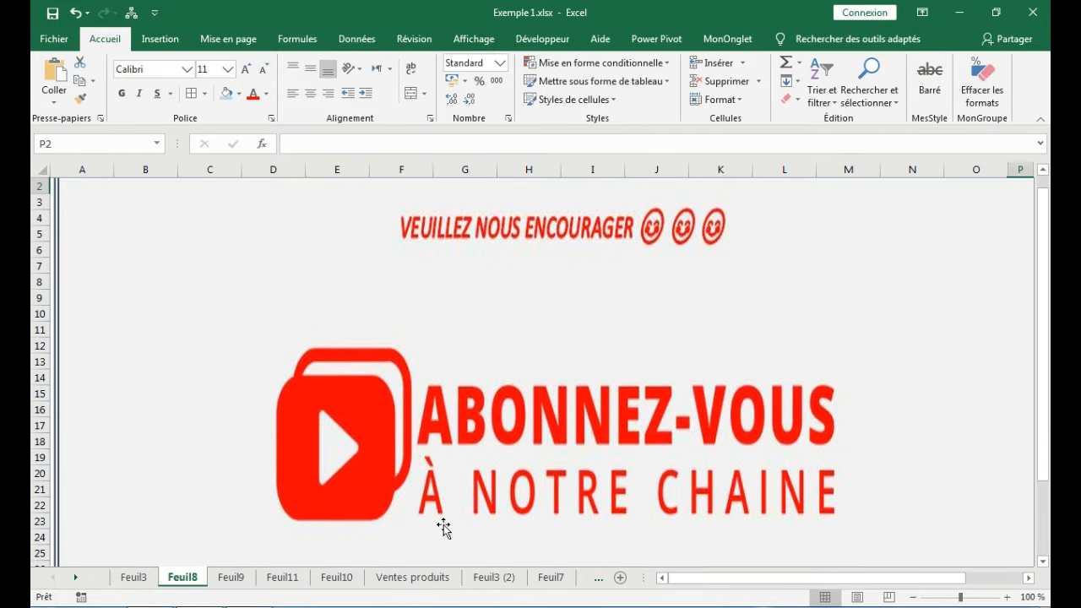
click(413, 578)
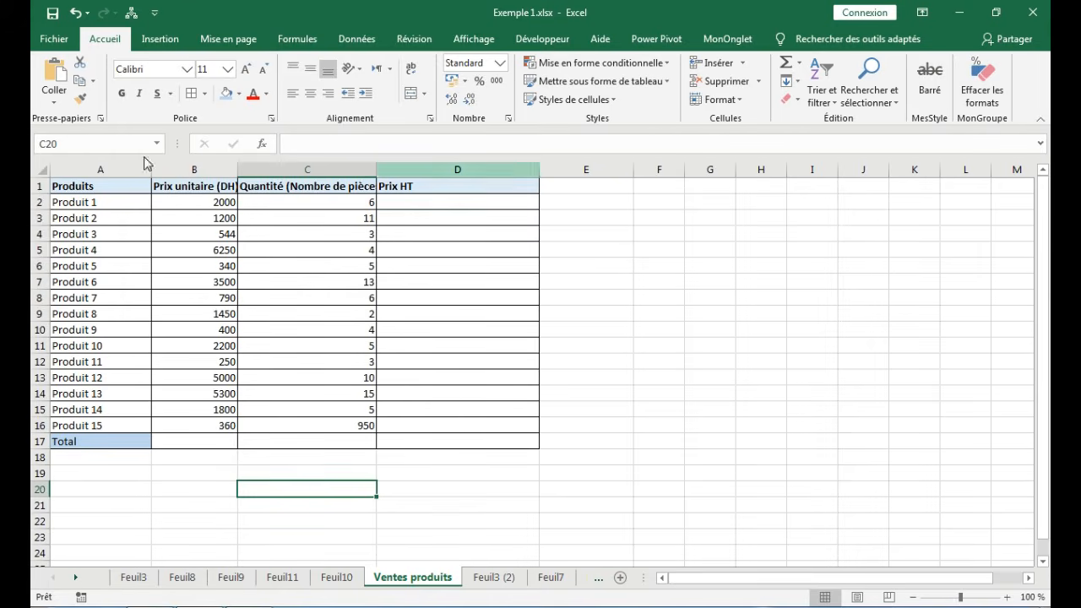
click(91, 204)
drag(125, 403, 125, 410)
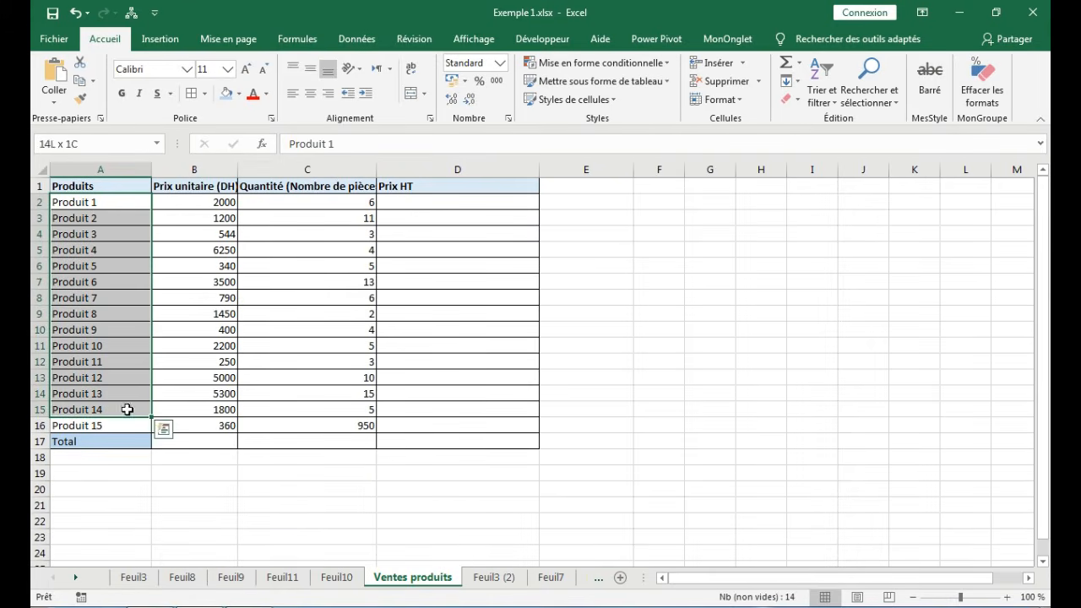
click(212, 202)
drag(217, 219, 216, 410)
drag(313, 202, 313, 426)
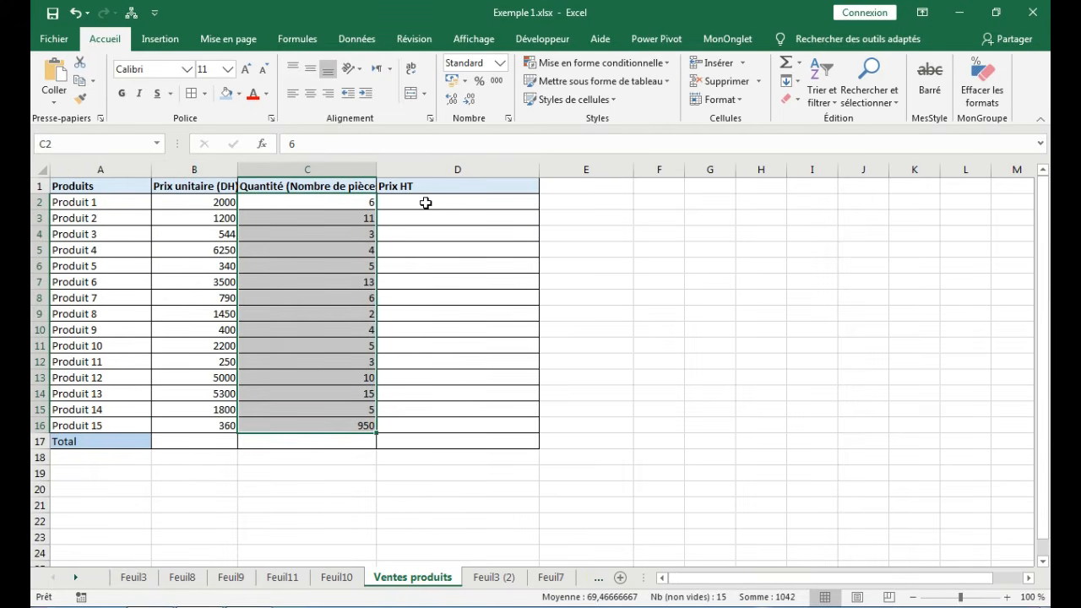
drag(422, 203, 431, 441)
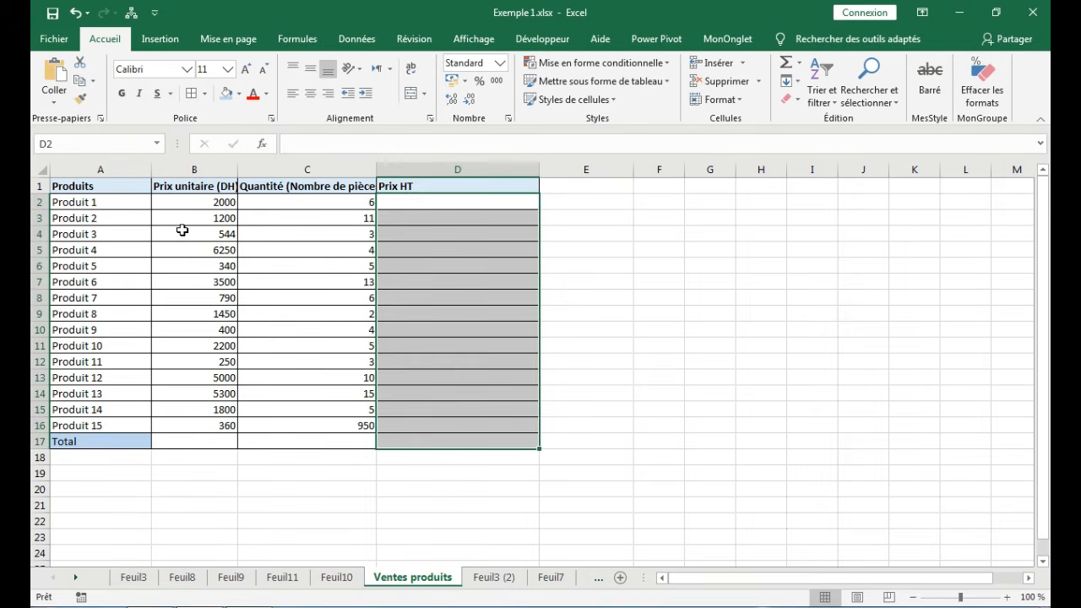
Calculate the Prix HT of Produit 1 in cell D2 with the formula =B2*C2
click(412, 203)
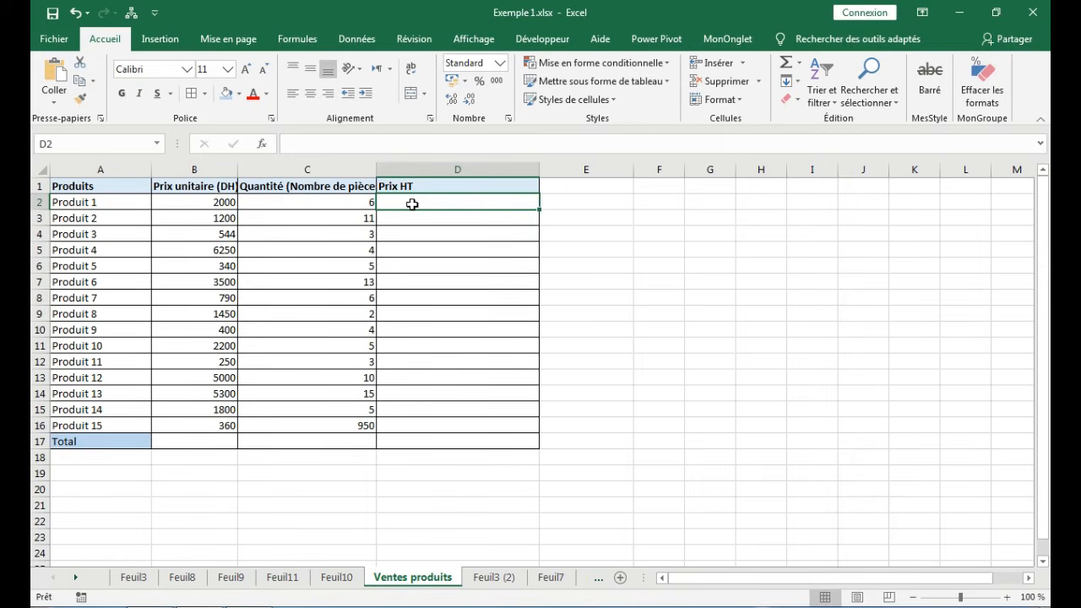
text(=)
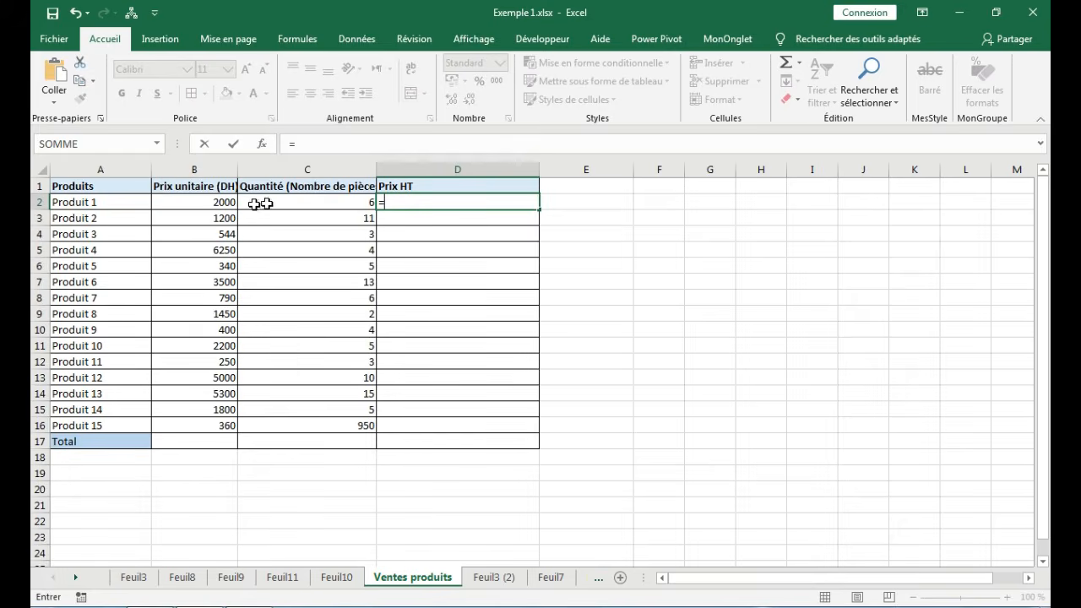
click(205, 203)
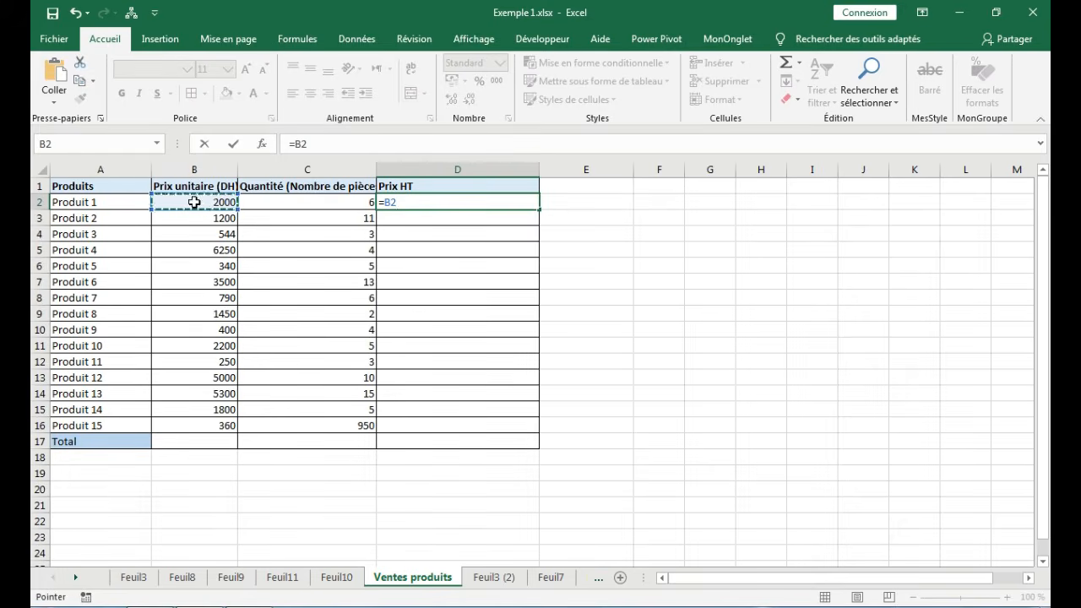
text(*)
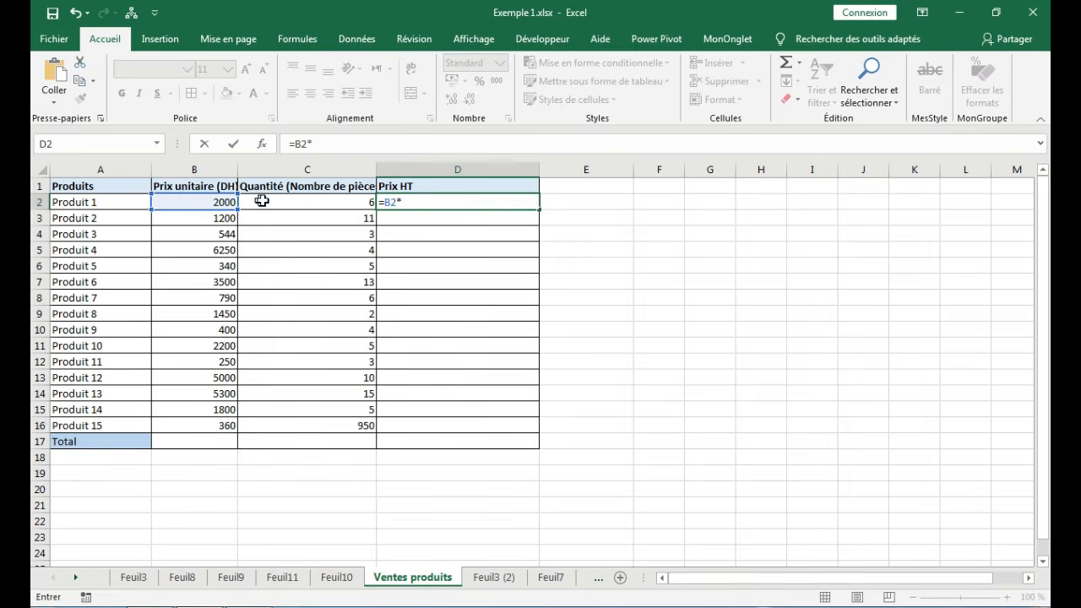
click(275, 202)
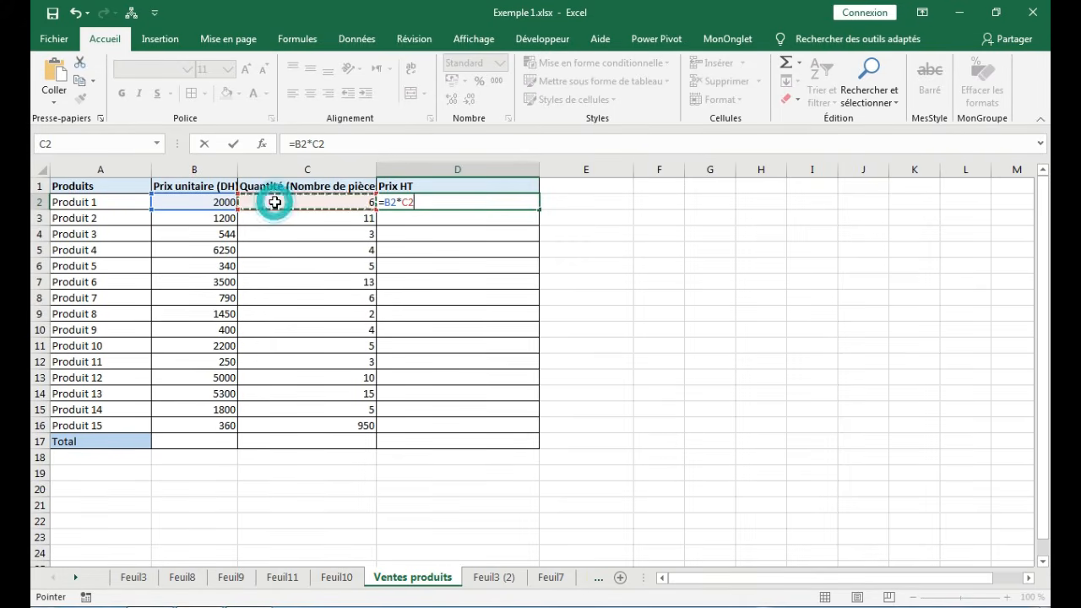
key(Return)
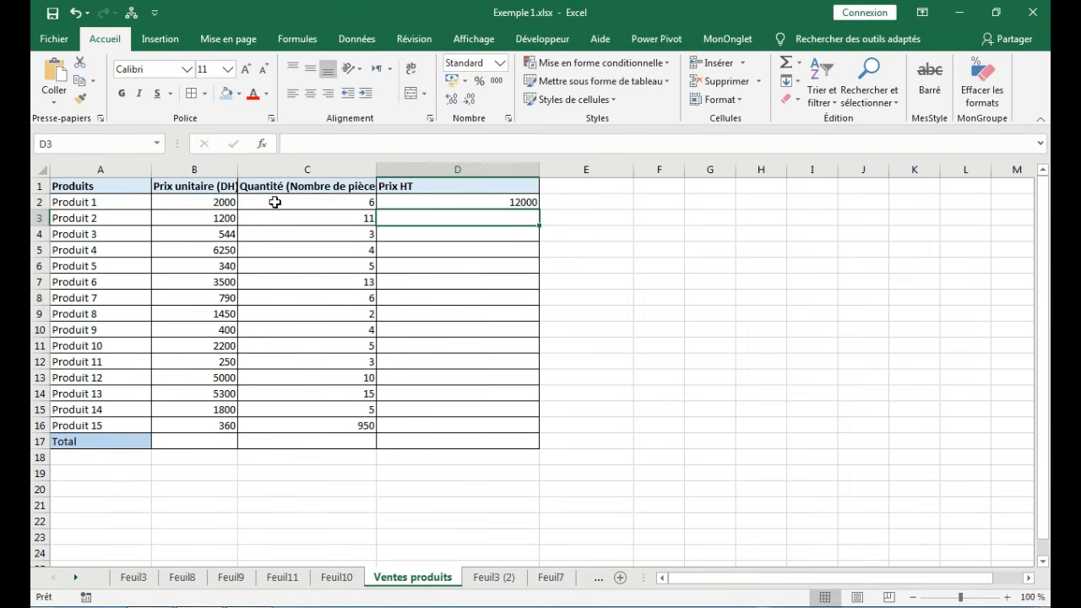
click(422, 204)
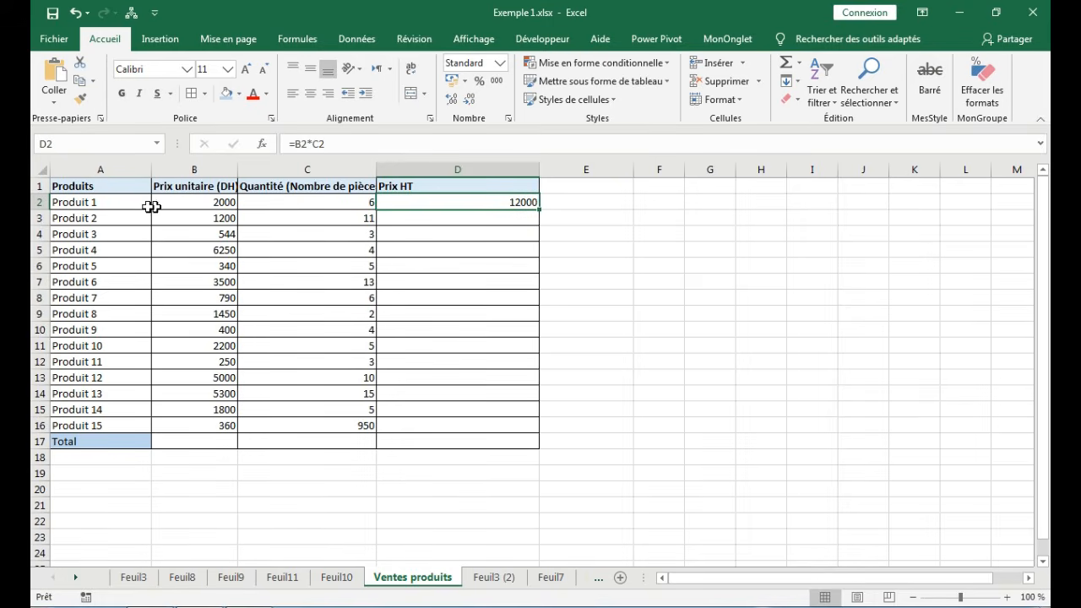
Enter the formula =B3*C3 in cell D3 for Produit 2 and clear the cell again
click(448, 219)
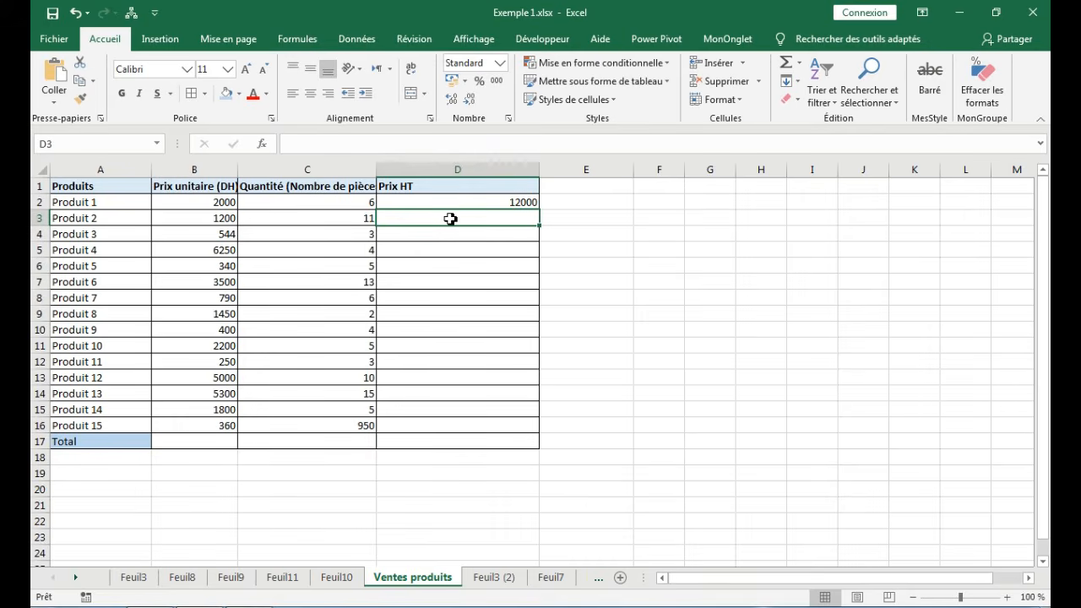
text(=)
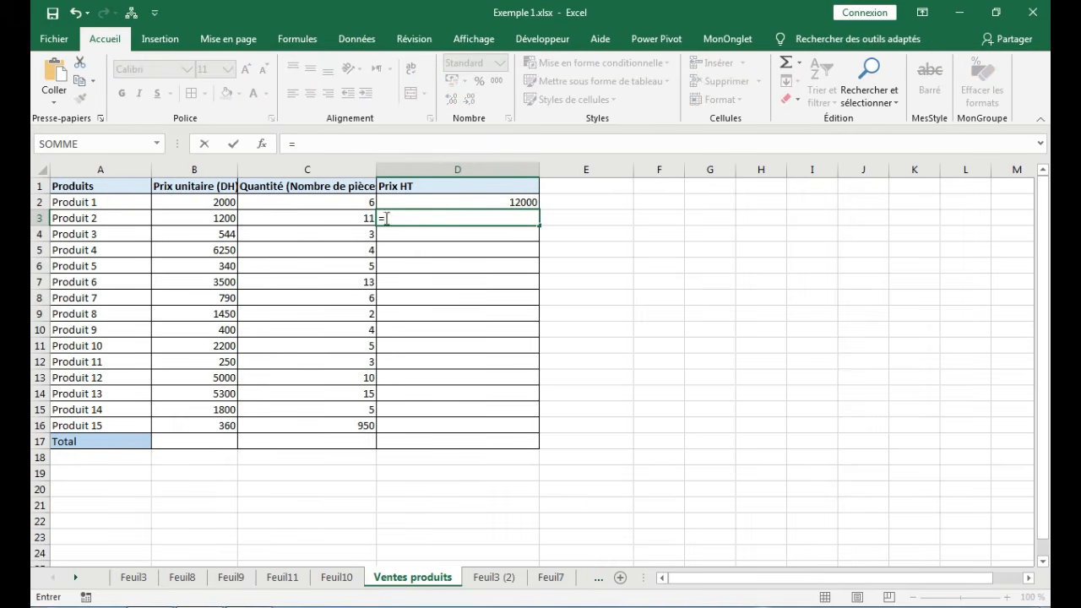
click(225, 219)
text(*)
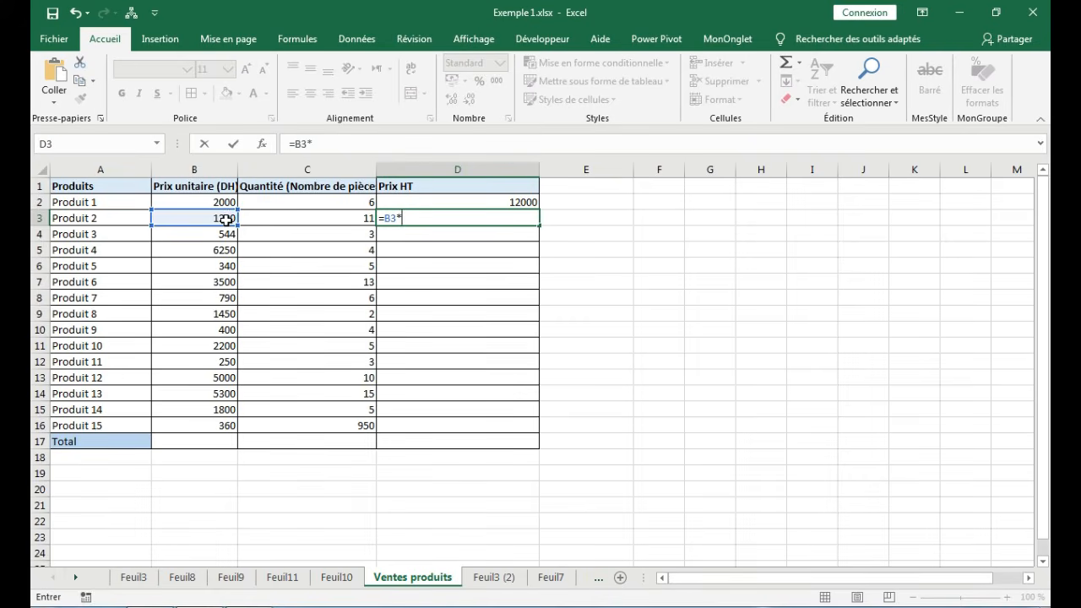
click(263, 218)
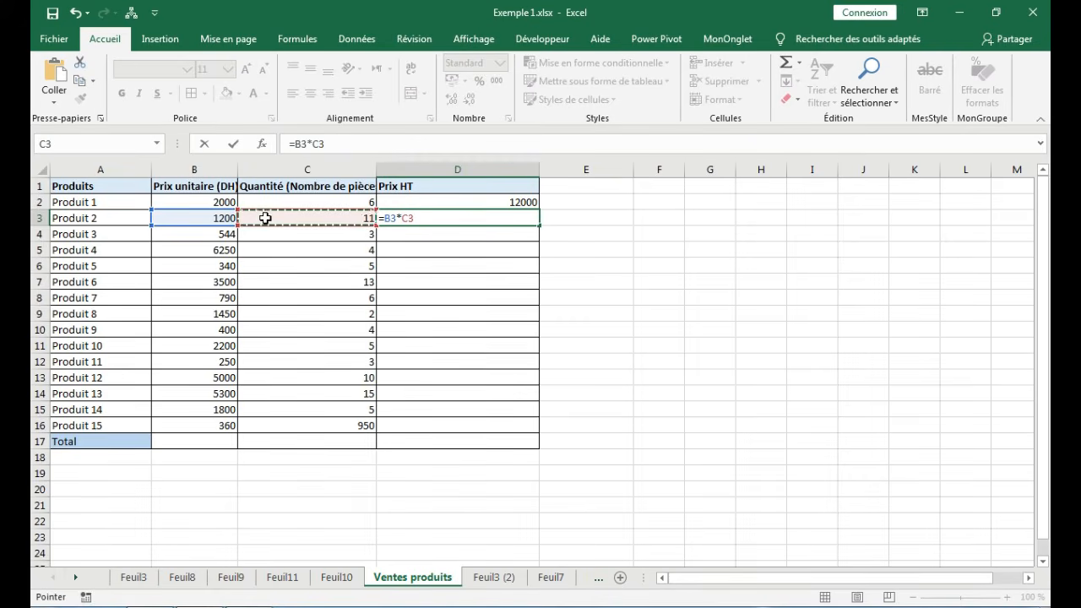
key(Return)
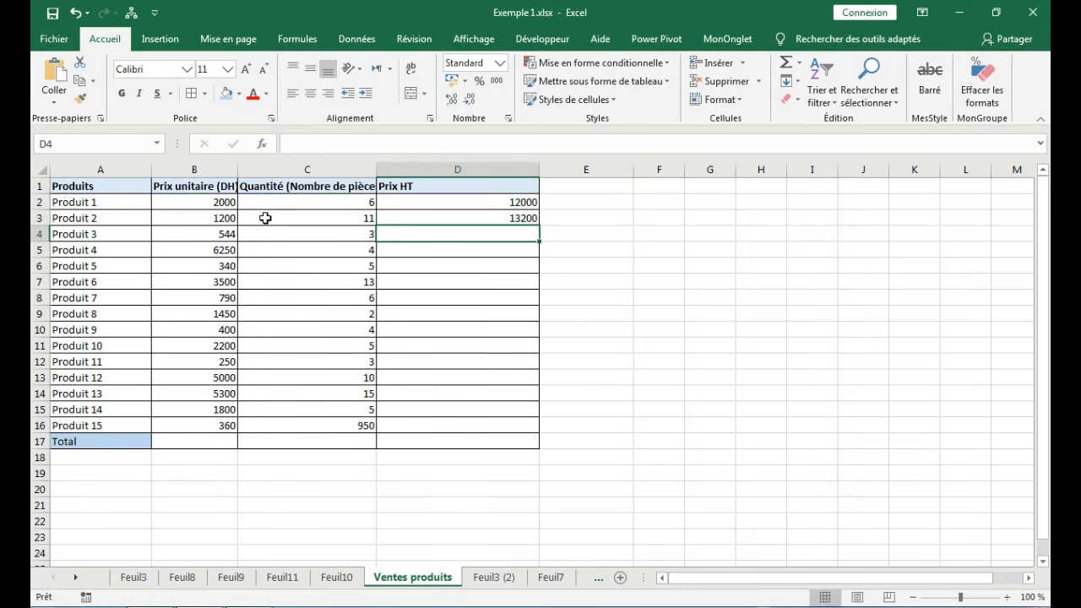
click(393, 215)
key(Delete)
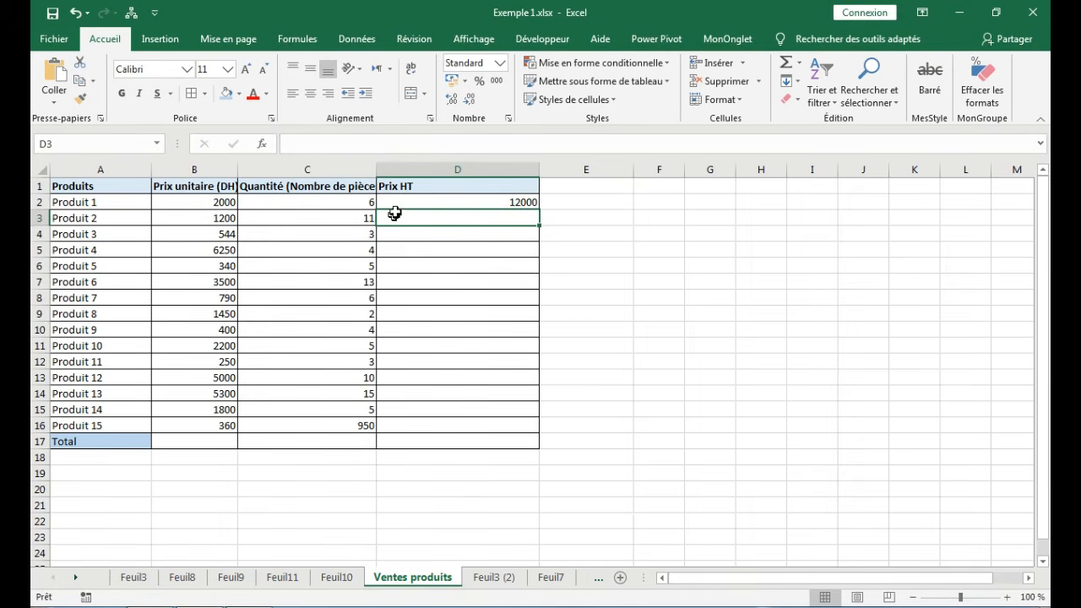
Examine the cell references used in the formula of cell D2 without changing it
click(405, 202)
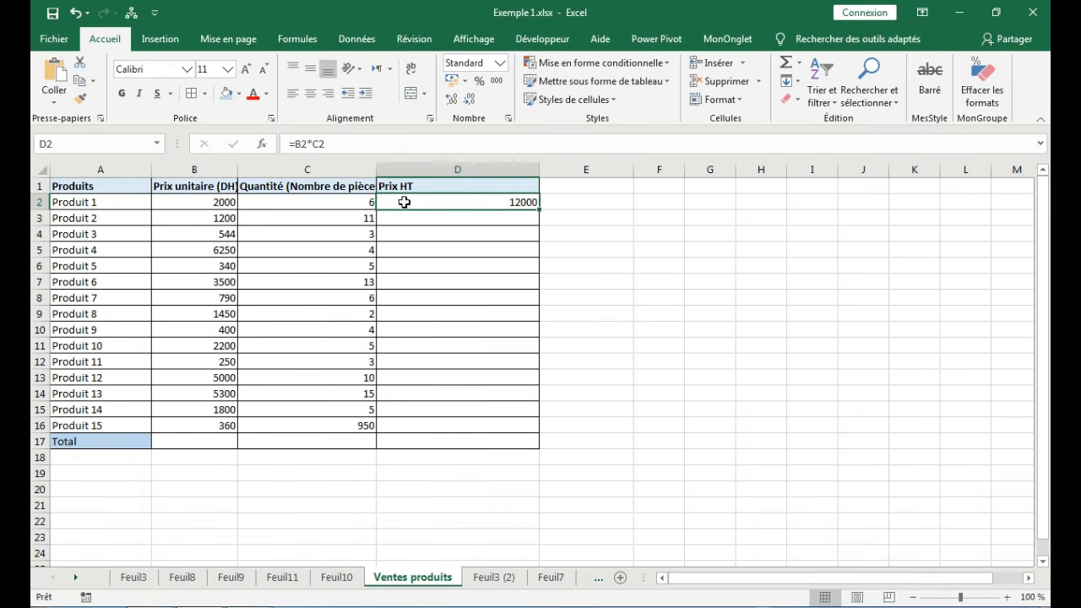
double_click(417, 202)
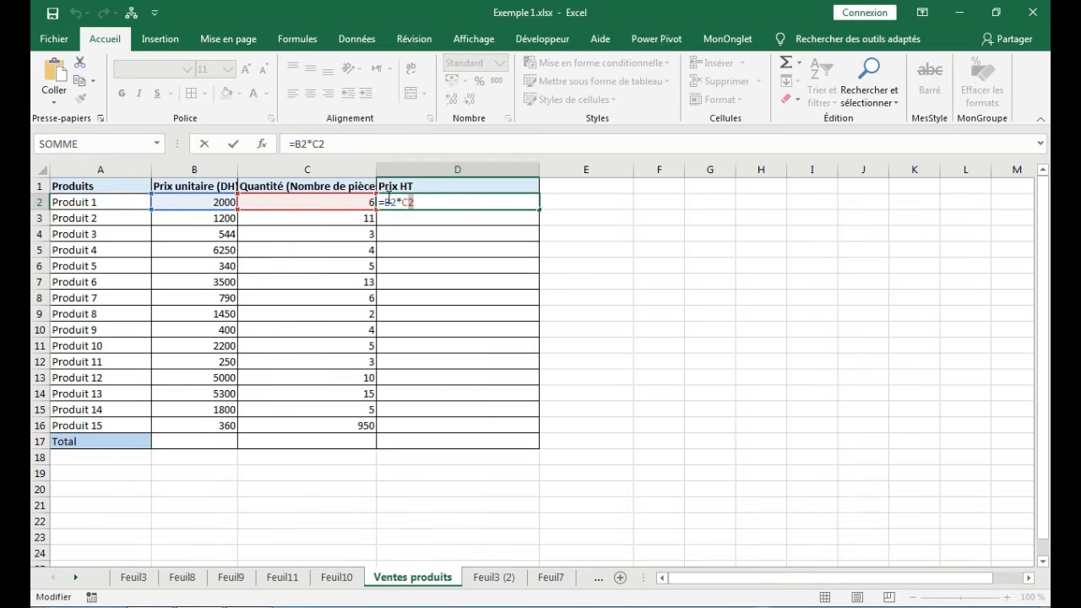
drag(384, 202, 424, 203)
click(423, 202)
key(ctrl+Return)
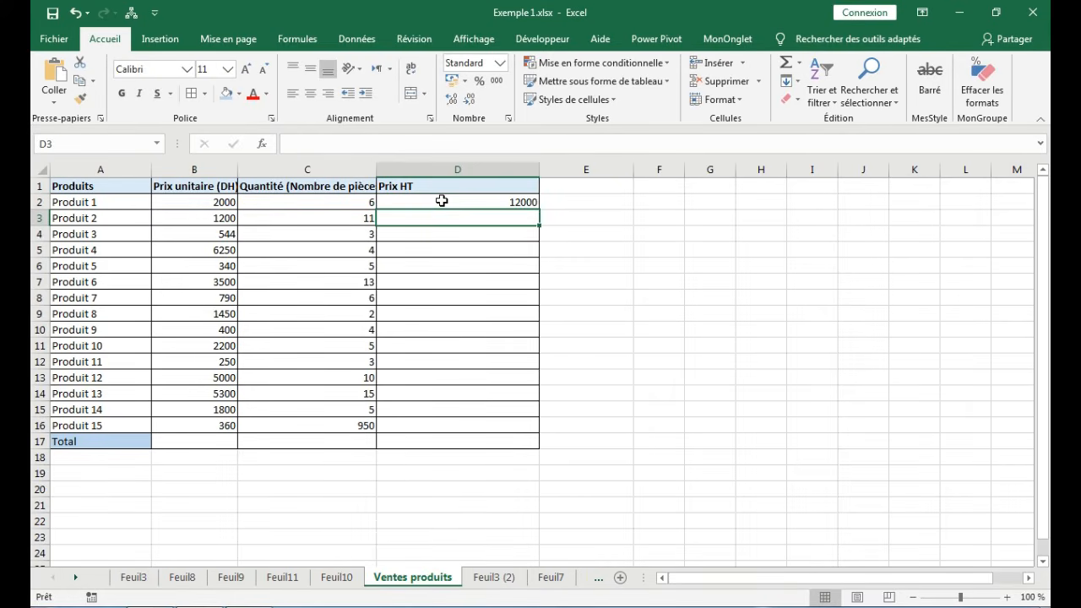
Extend the D2 formula down to D16 and check the copied formulas in D5, D3 and D4
click(442, 201)
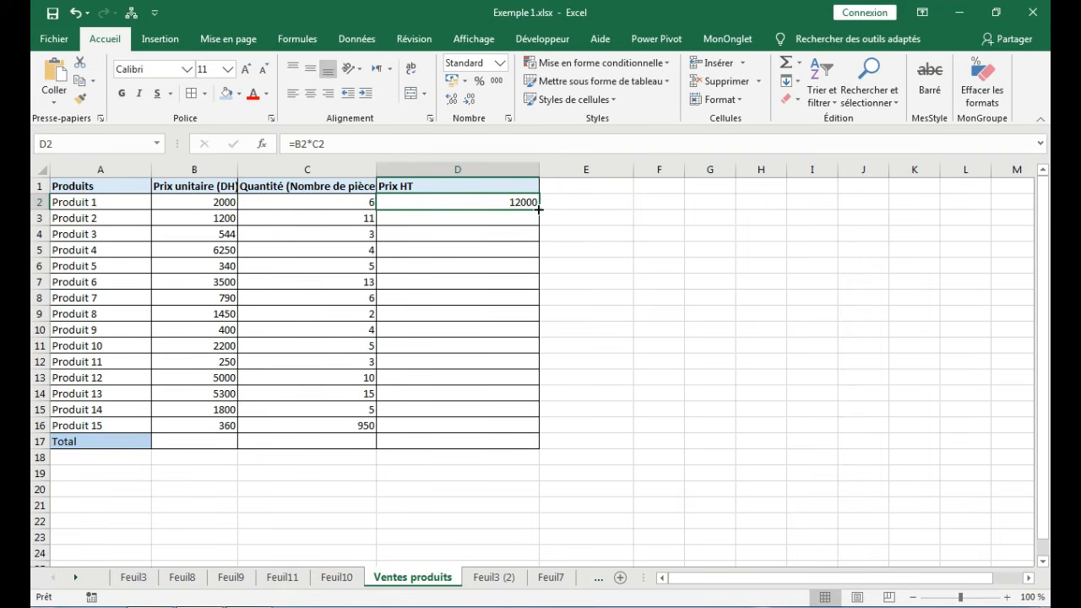
drag(539, 209, 538, 432)
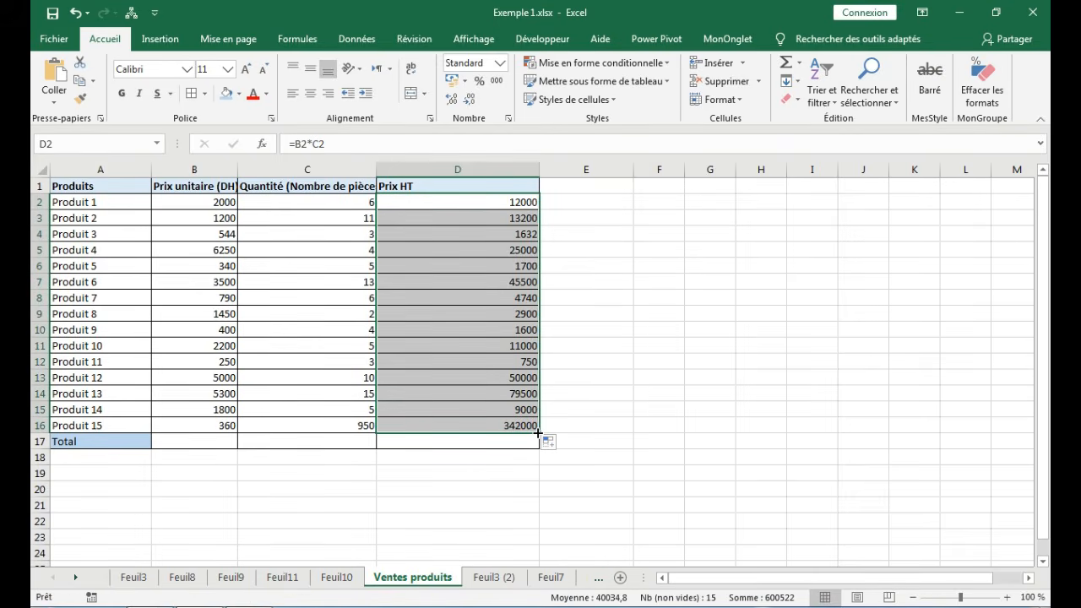
click(509, 251)
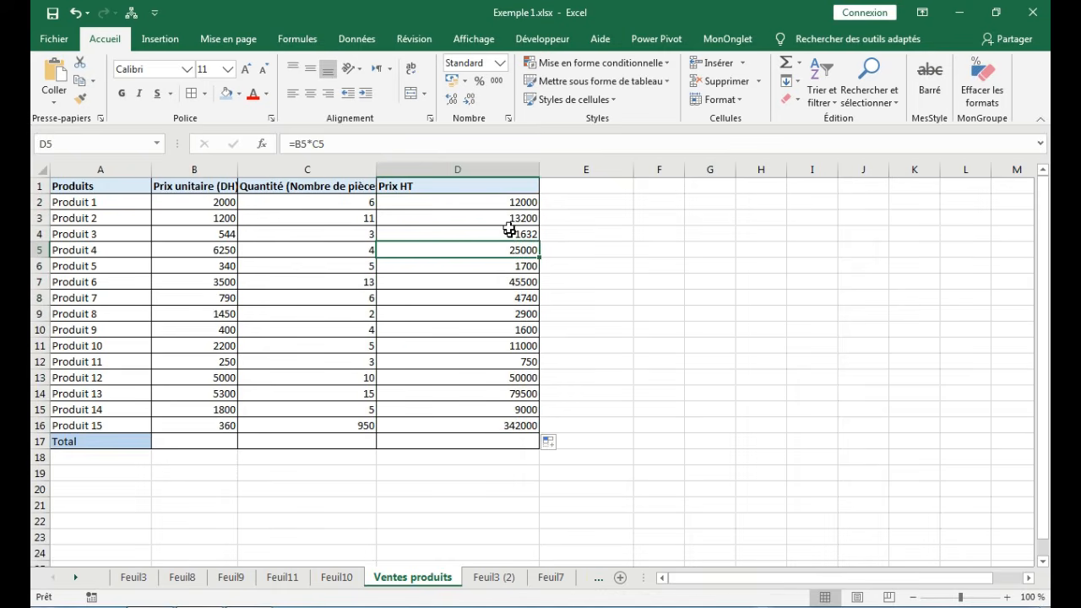
click(495, 218)
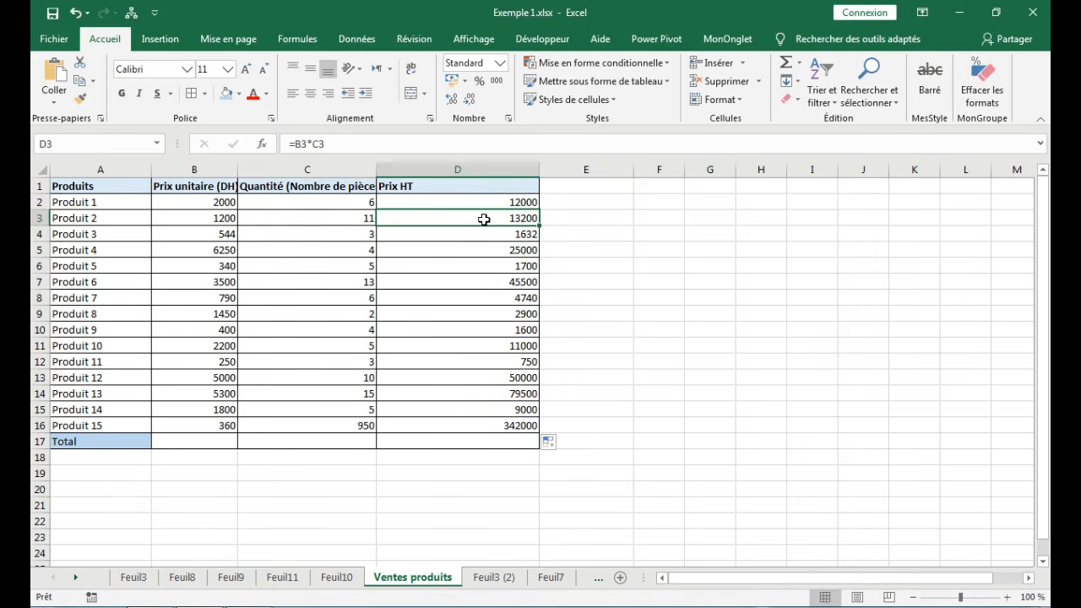
double_click(485, 220)
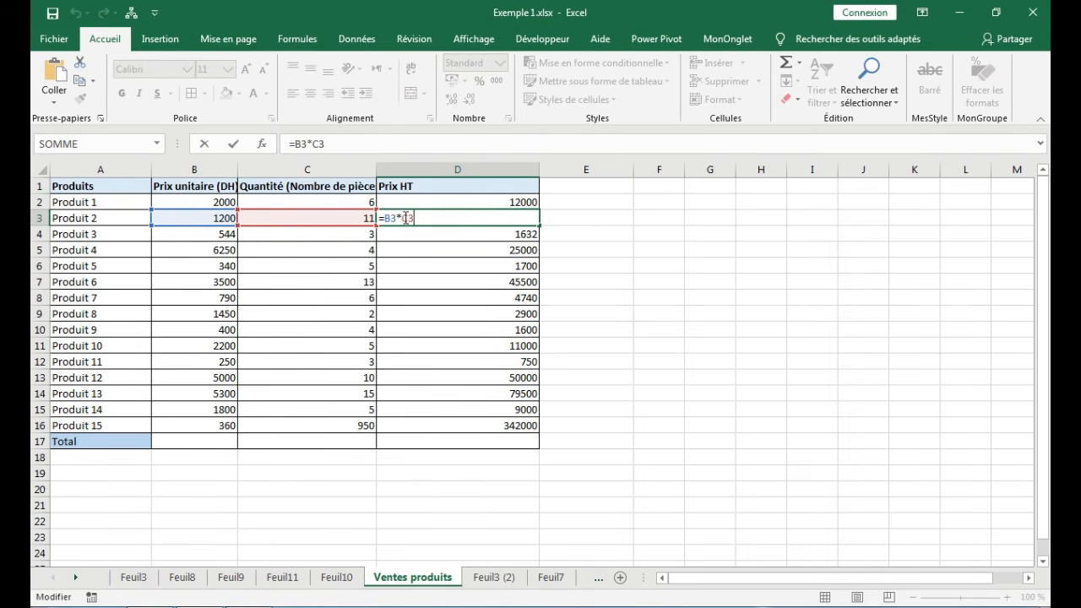
key(Return)
double_click(460, 235)
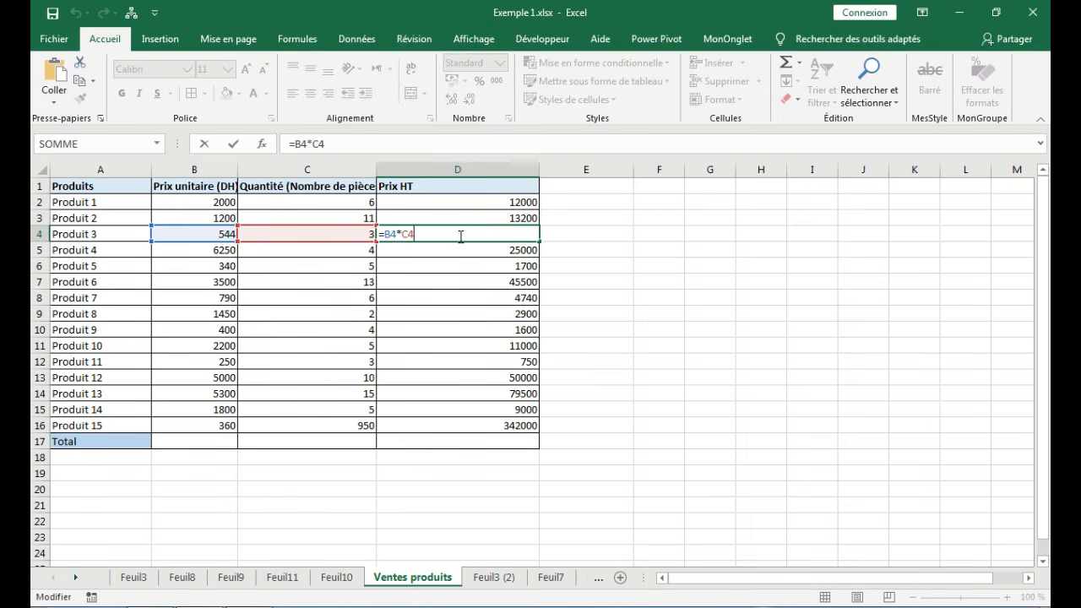
key(Return)
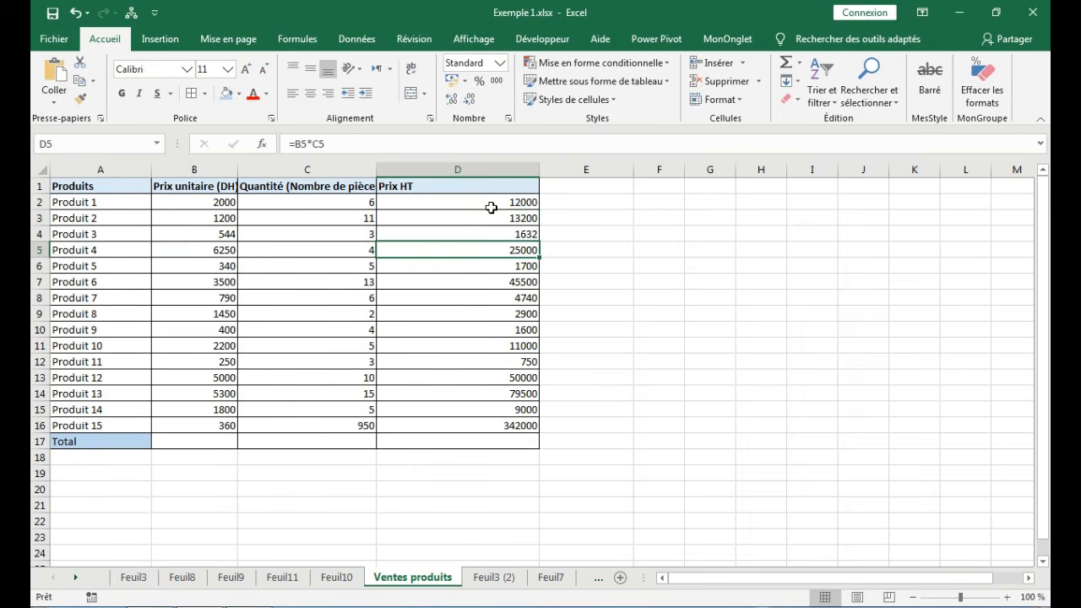
Clear the extended Prix HT formulas from D3 to D16, keeping the formula in D2
click(504, 200)
mouse_move(506, 213)
mouse_down()
mouse_move(499, 437)
mouse_move(499, 426)
mouse_up()
key(Delete)
Auto-fill the D2 formula down the whole Prix HT column, through the Total row in D17
click(528, 203)
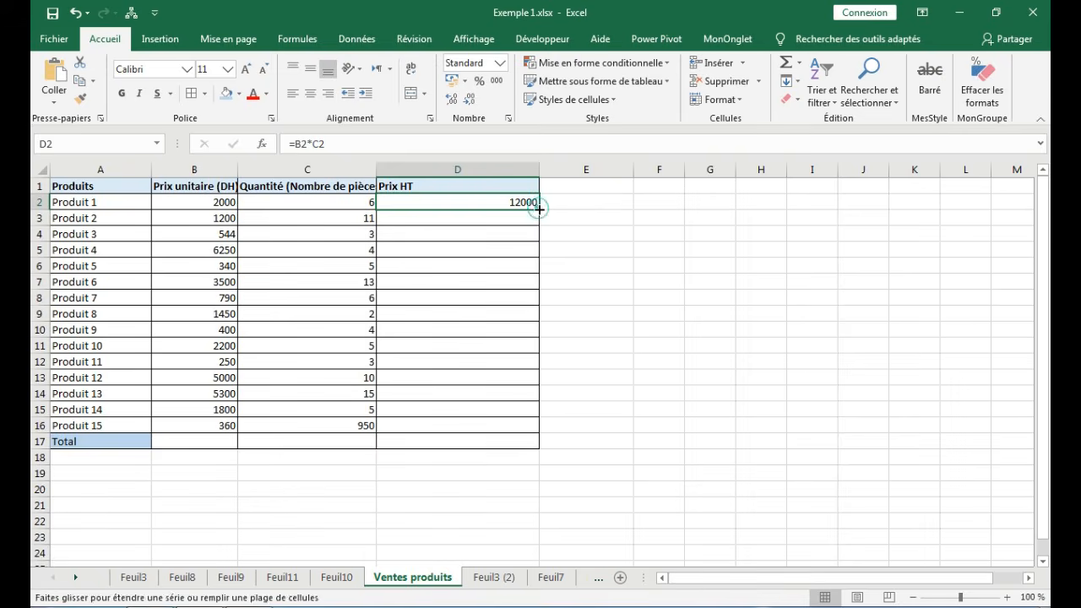
double_click(539, 208)
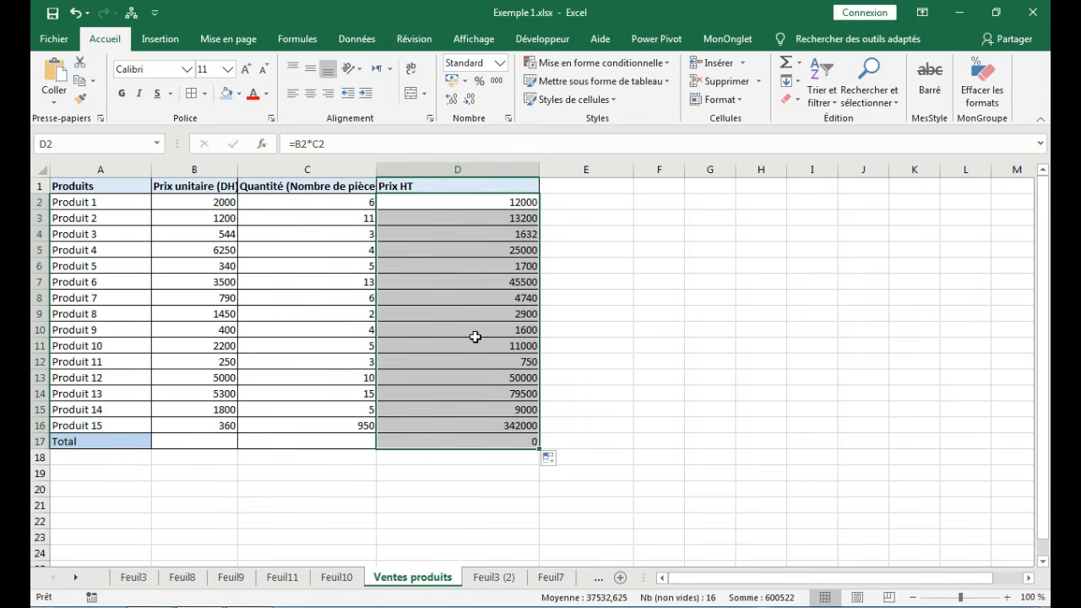
click(524, 200)
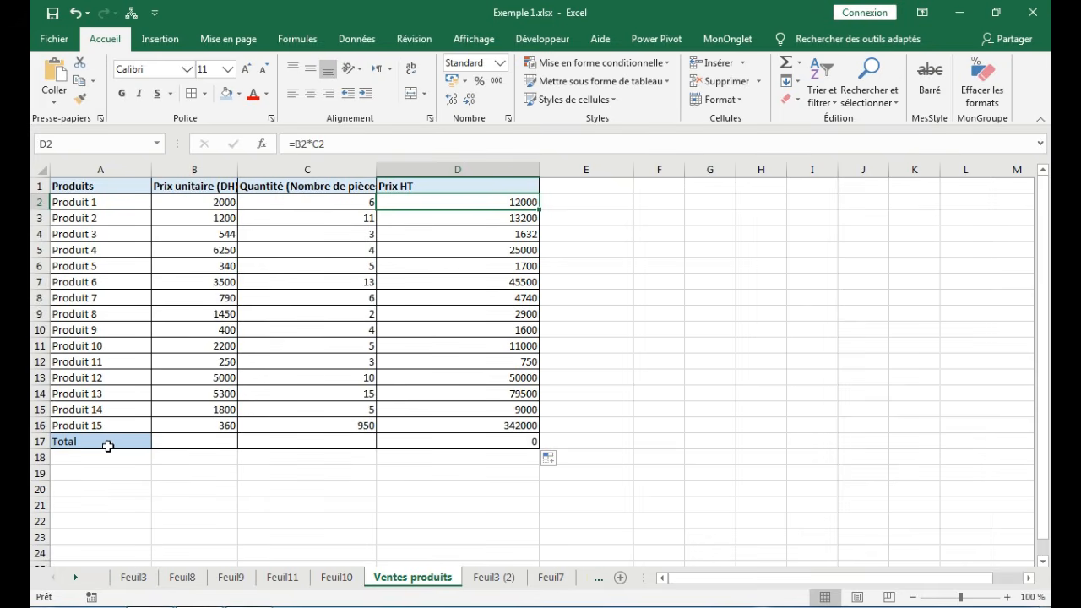
Inspect the formula copied into D17 on the Total row and the Total cell B17 it refers to
click(433, 442)
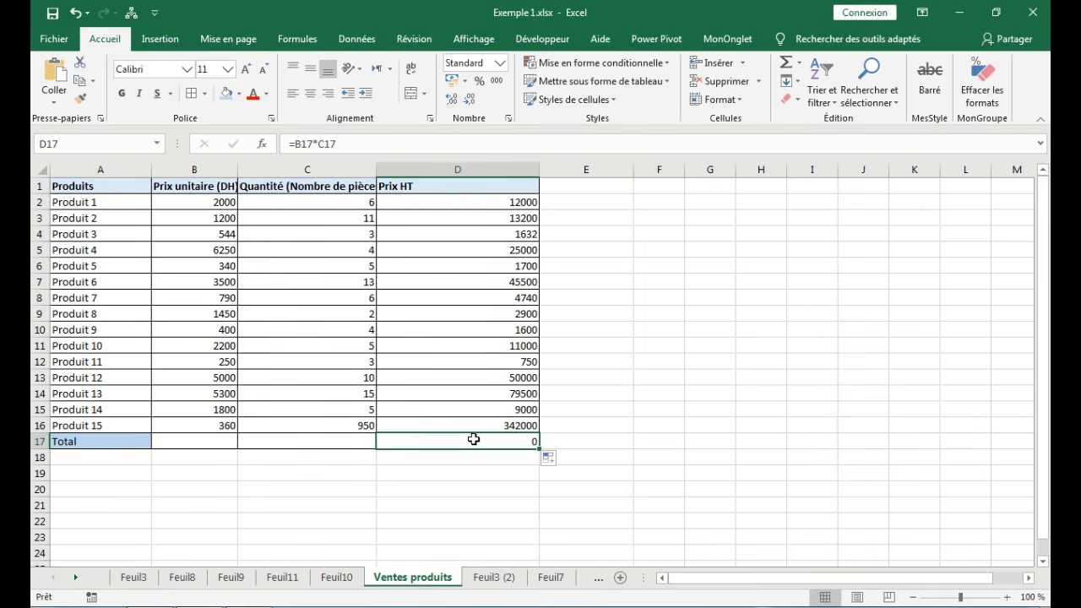
double_click(475, 437)
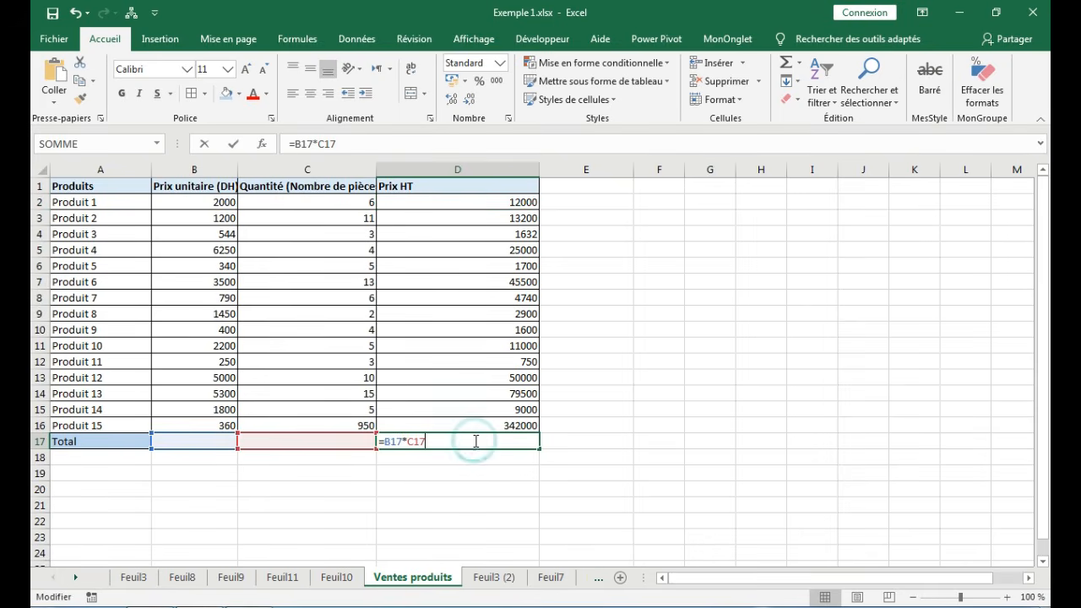
click(431, 464)
click(456, 442)
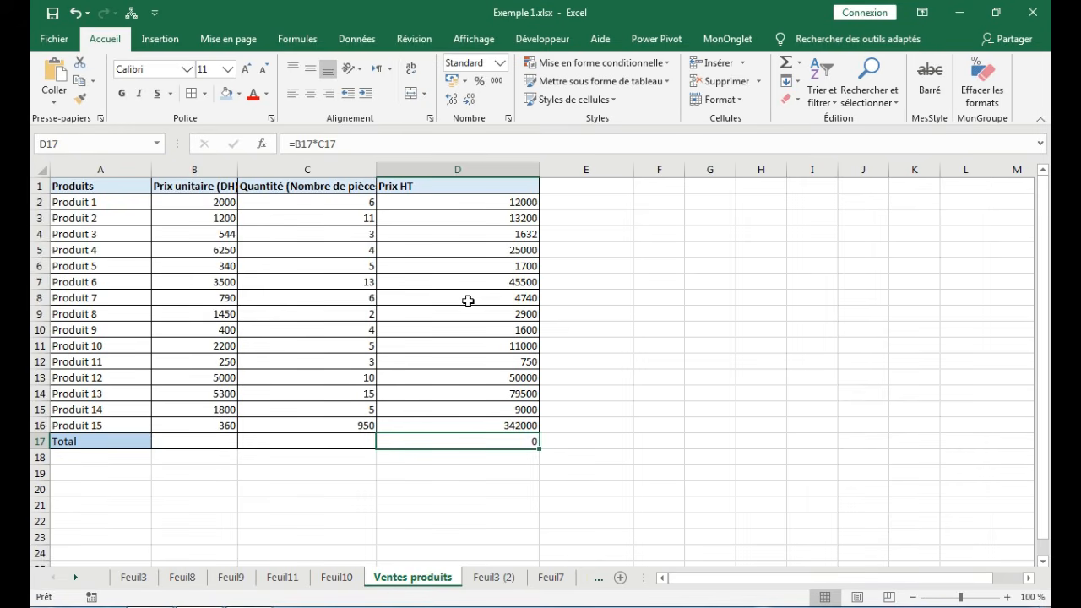
click(196, 441)
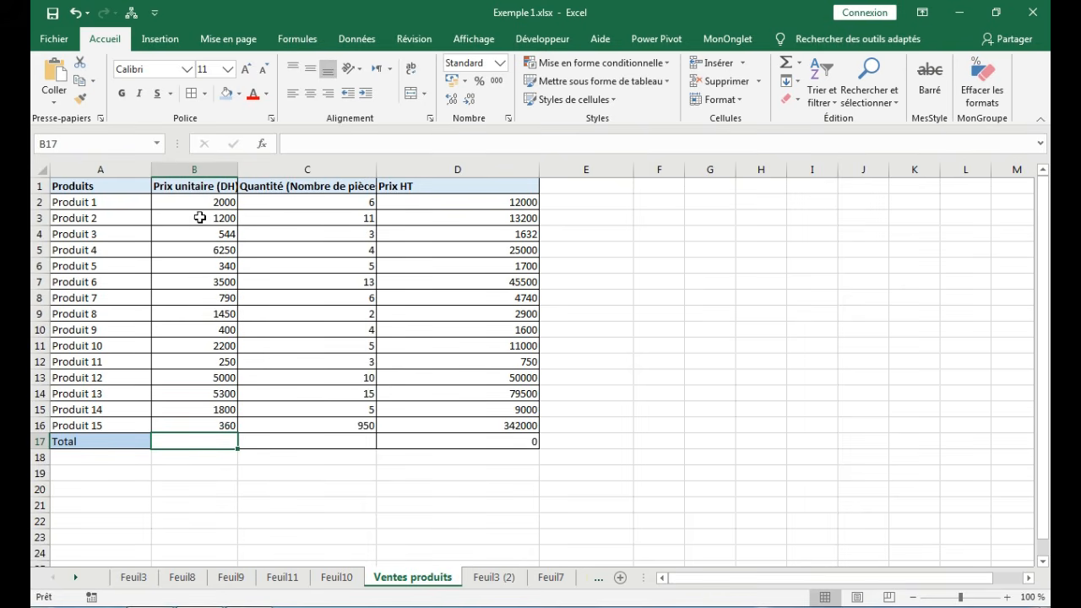
Enter the formula =SOMME(B2:B16) in B17 to total the Prix unitaire column
click(180, 442)
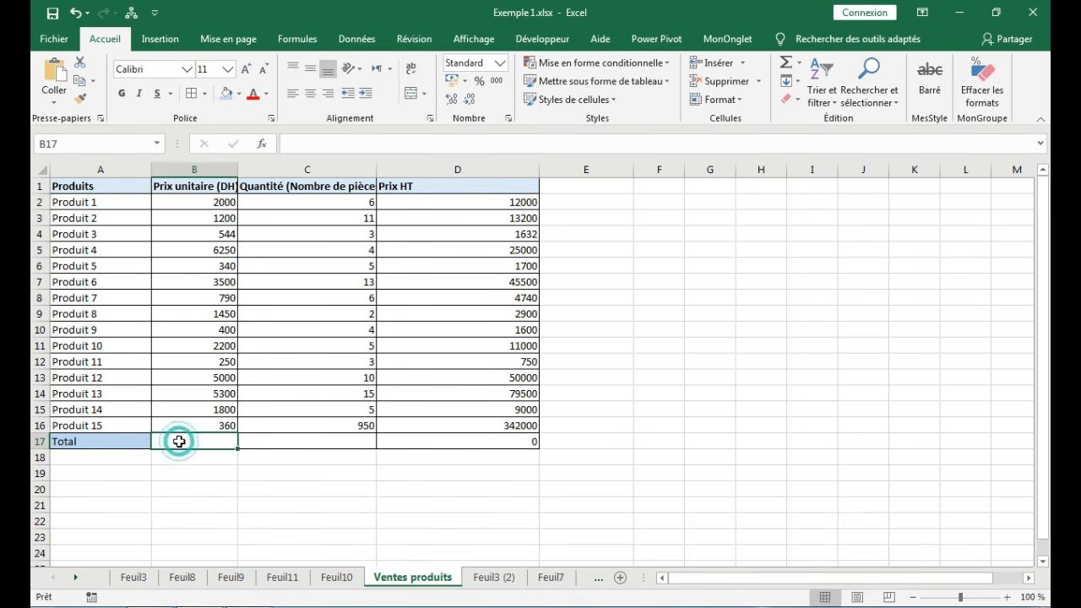
text(=somme)
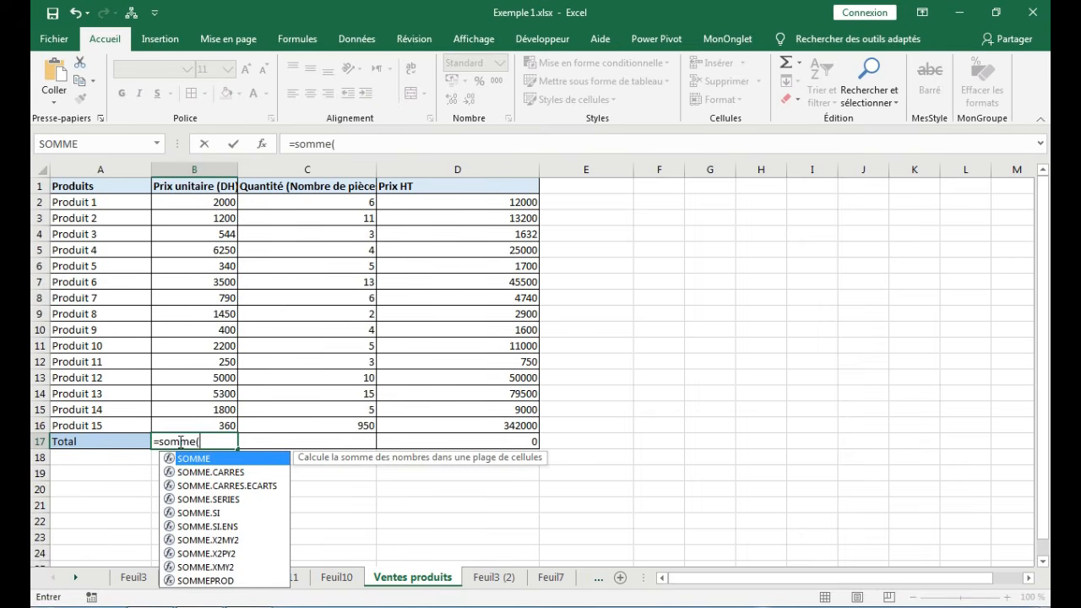
text(()
drag(205, 201, 204, 422)
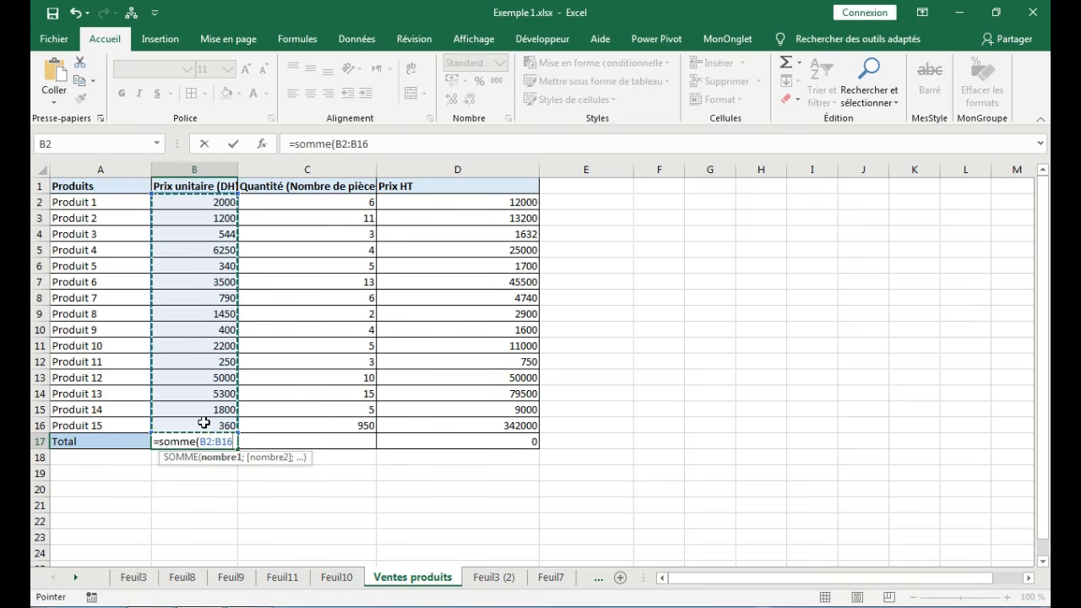
text(=)
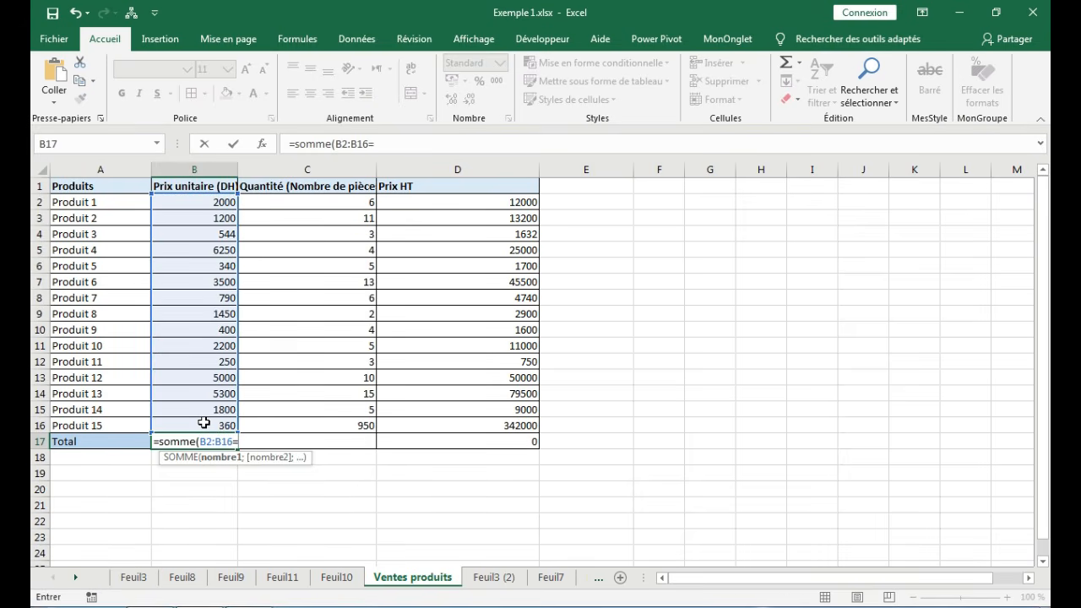
key(Return)
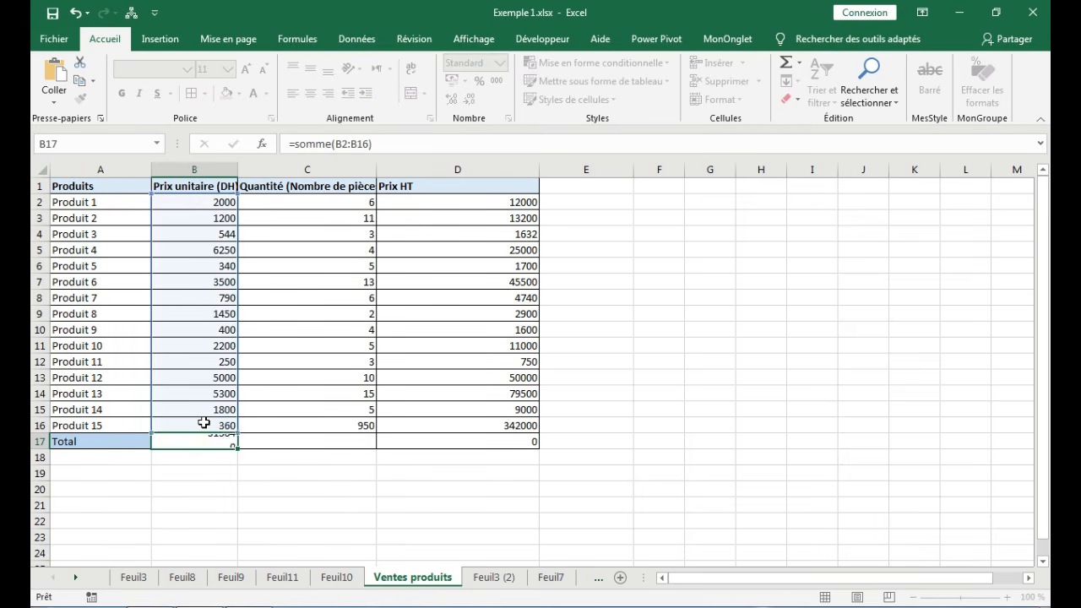
Extend the B17 sum formula across the Total row to D17 and check the copied formulas in C17 and D17
click(208, 441)
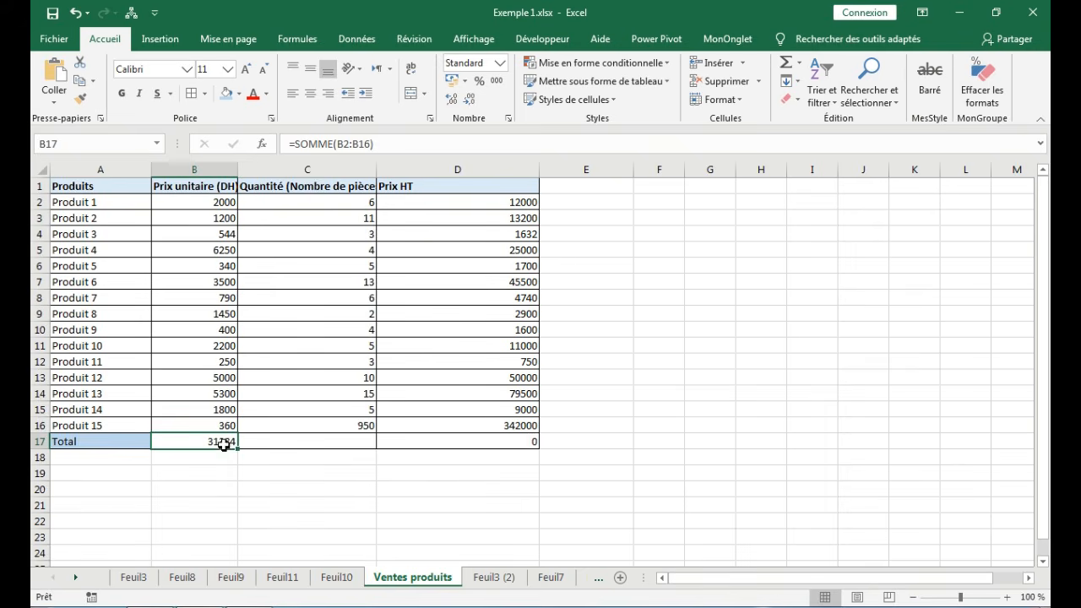
drag(238, 451, 543, 448)
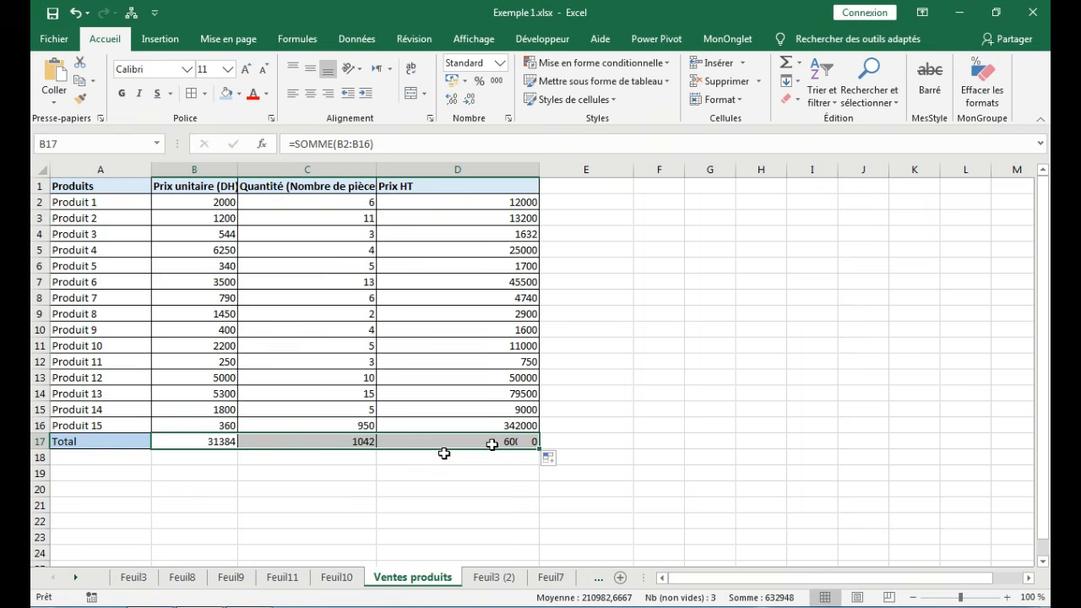
click(361, 442)
double_click(344, 442)
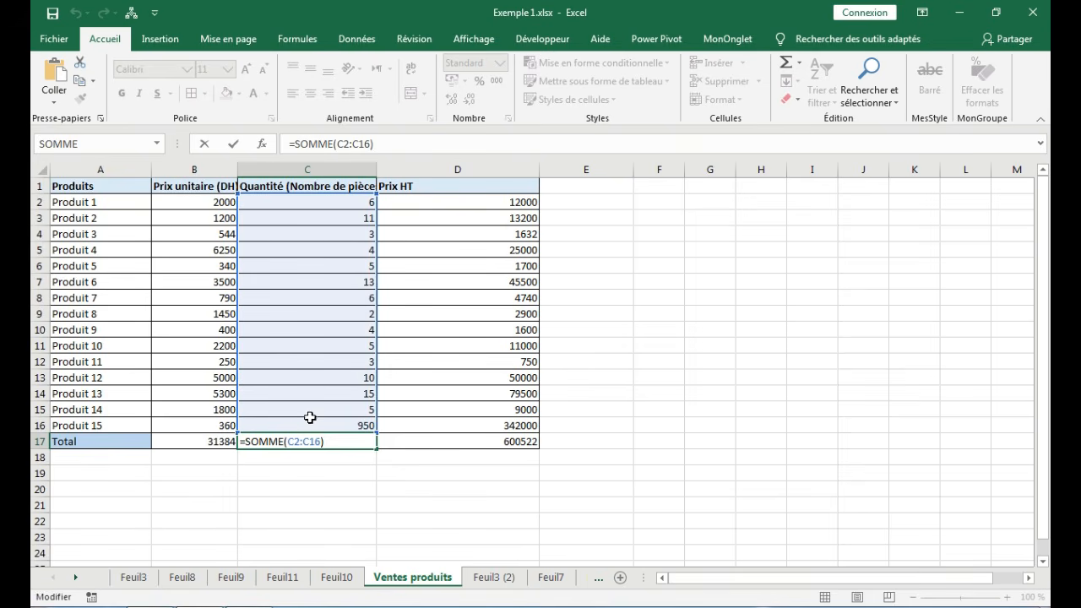
key(Return)
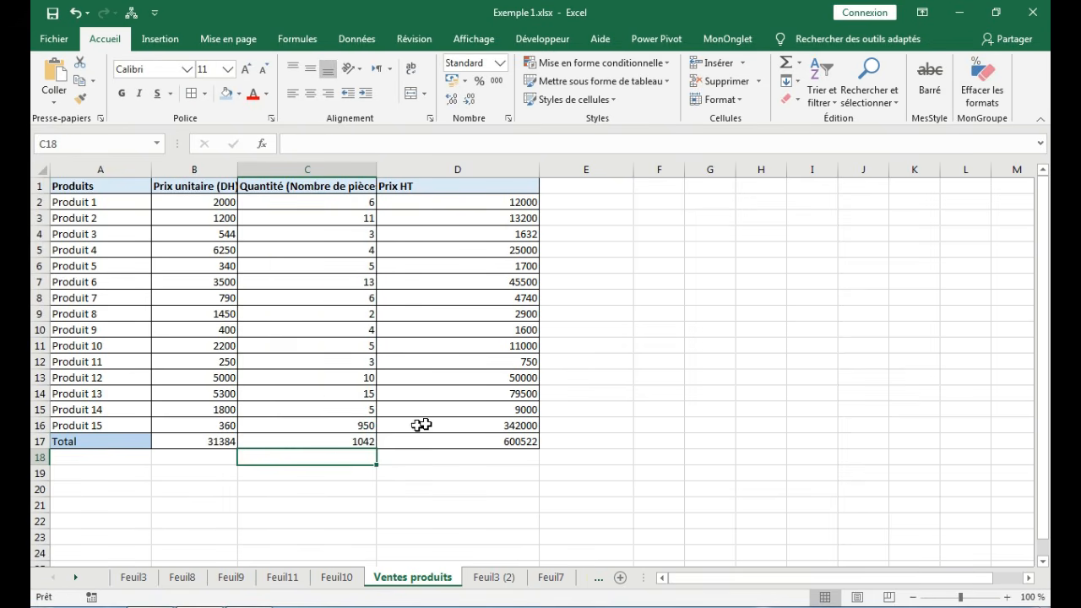
click(452, 439)
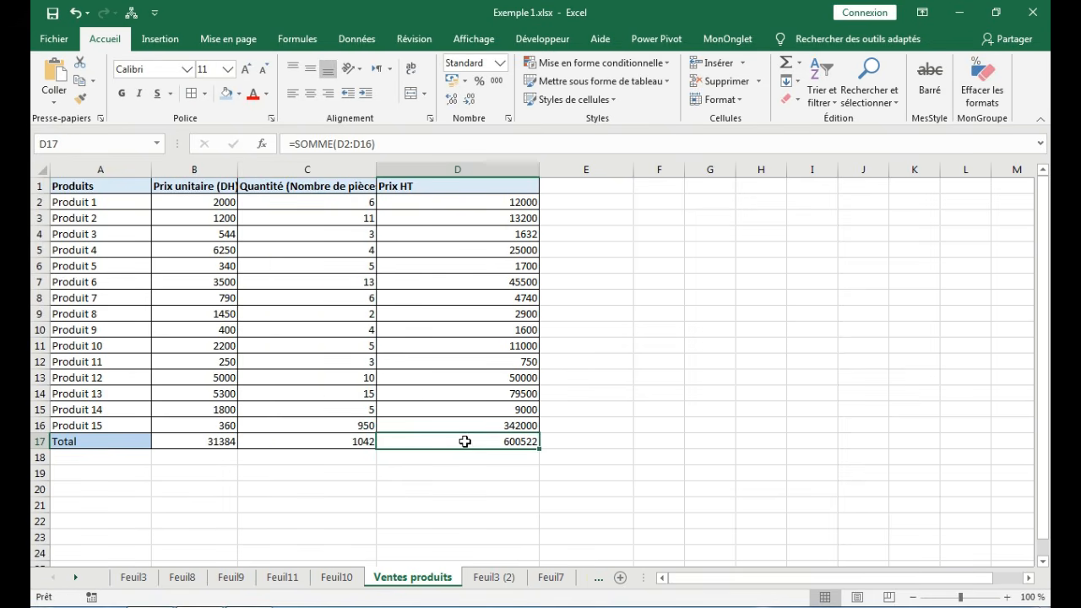
double_click(465, 441)
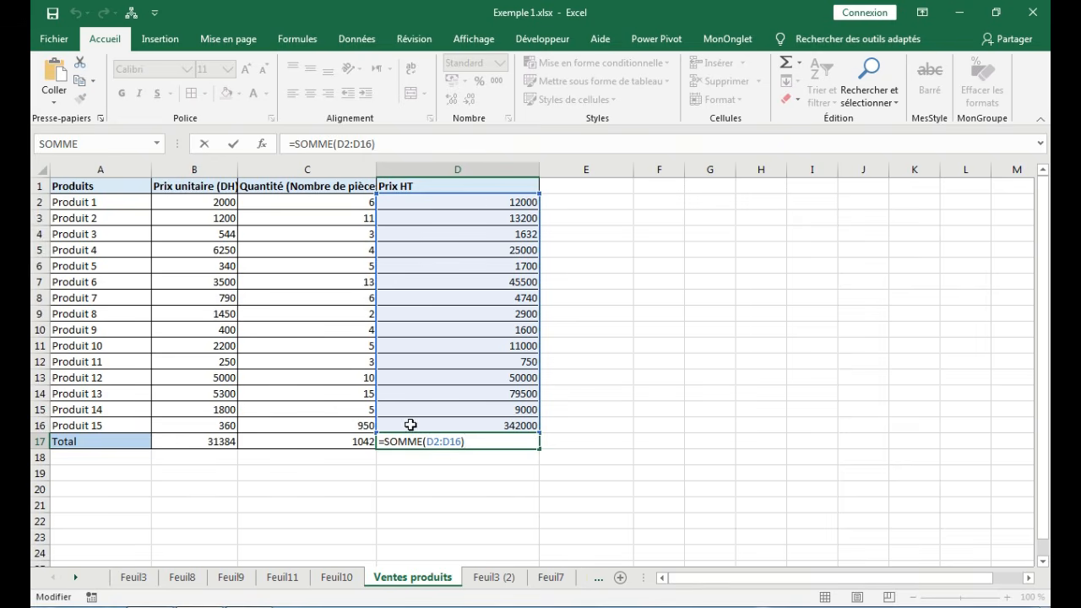
key(Return)
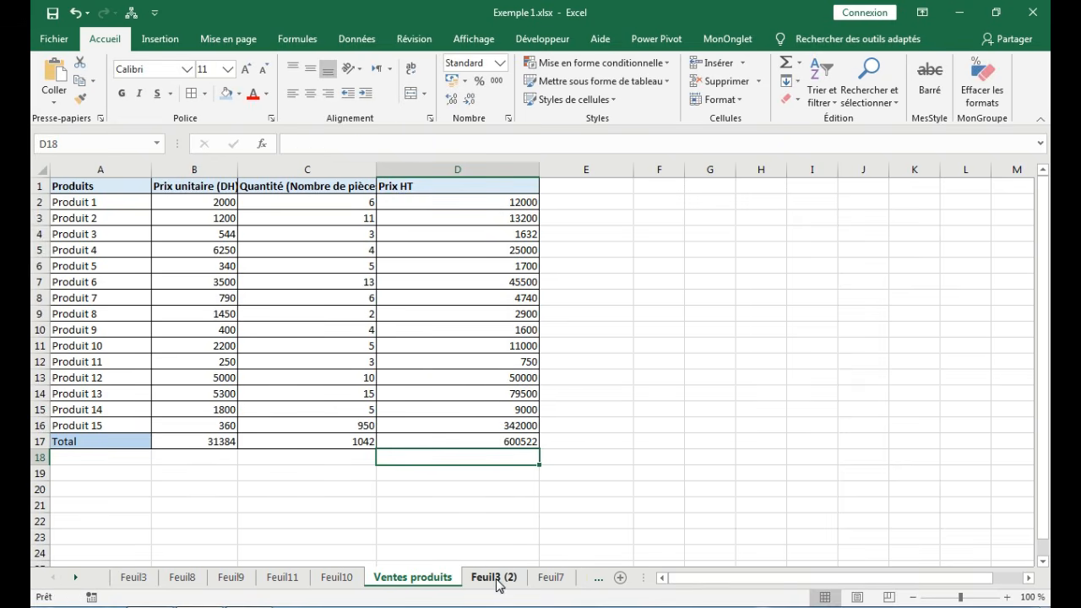
Switch to the Feuil3 (2) sheet
click(496, 578)
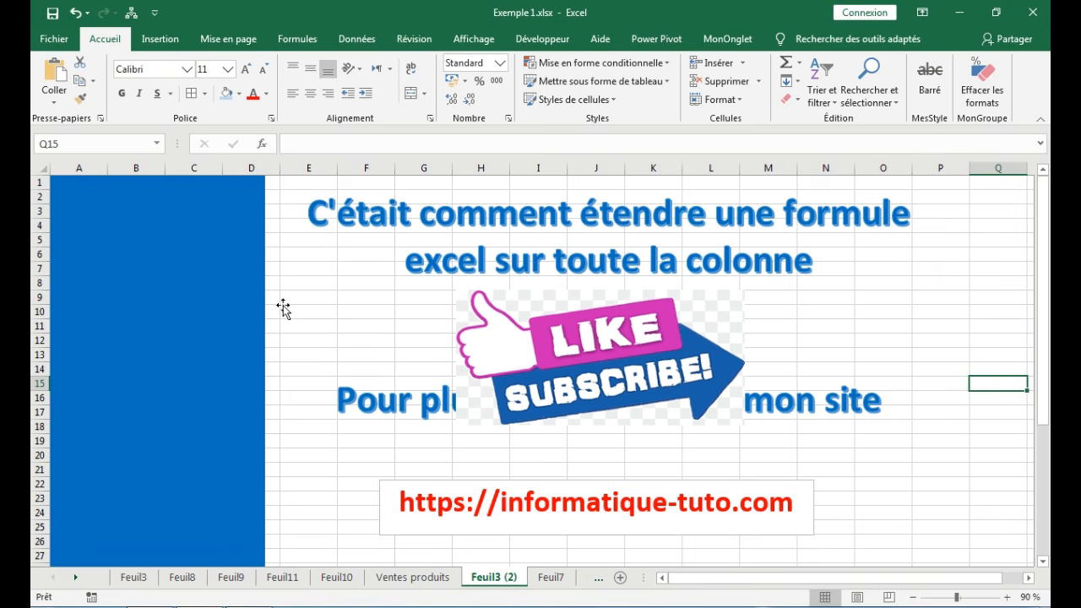